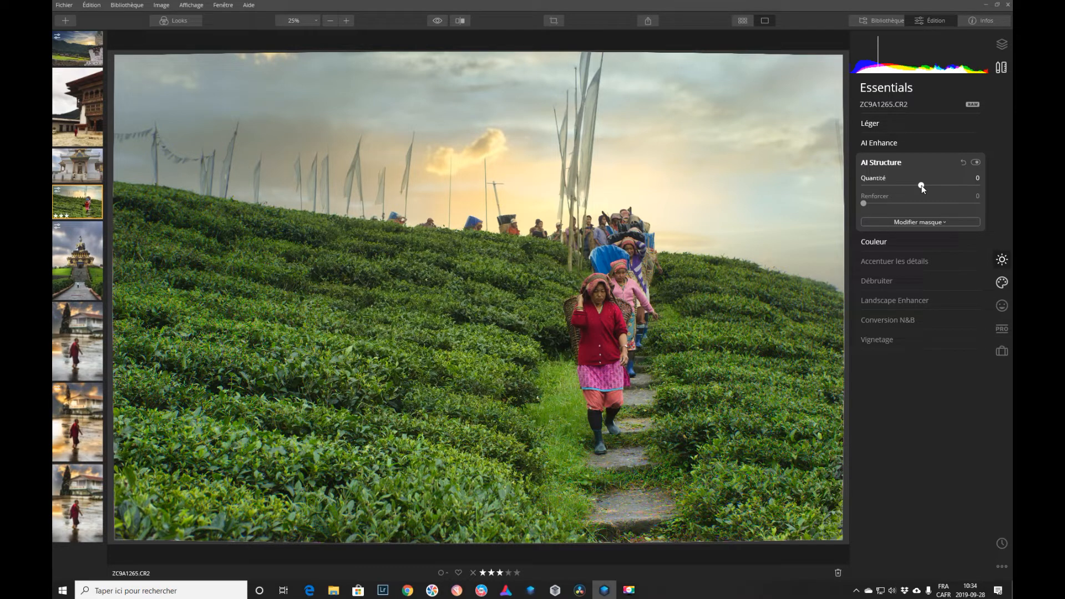
Set the AI Structure amount to 61 and compare the tea pickers at 100% zoom with the effect on and off.
drag(922, 186, 955, 187)
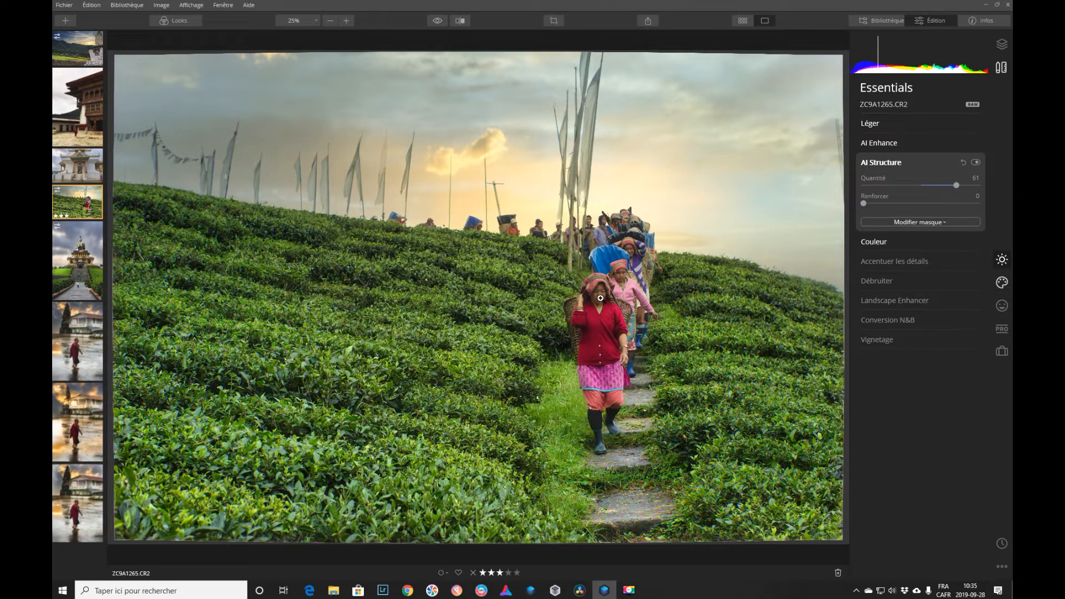
click(601, 299)
drag(624, 227, 595, 368)
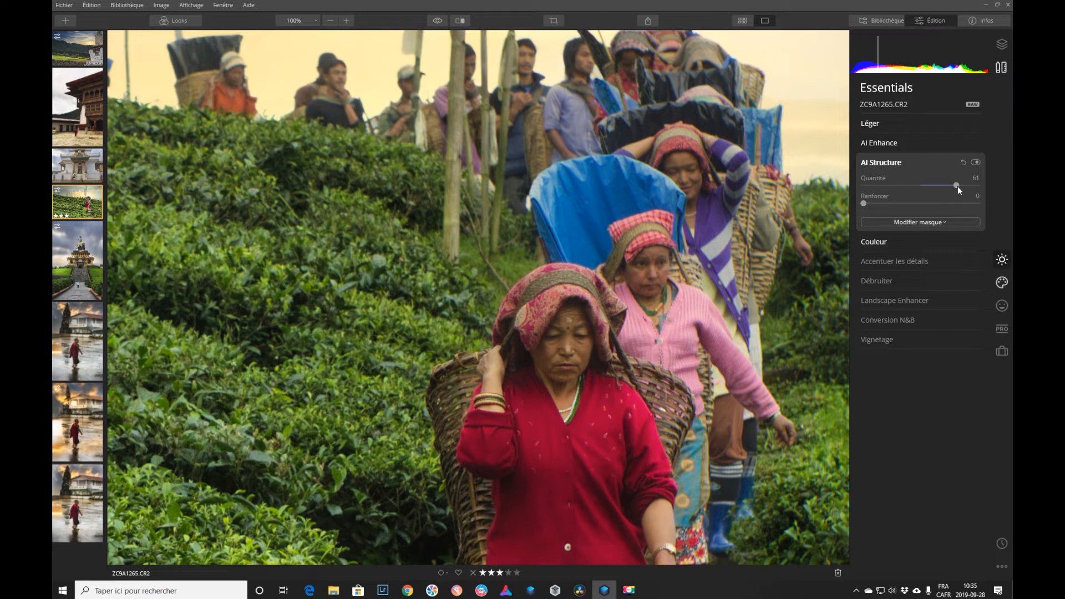
click(975, 163)
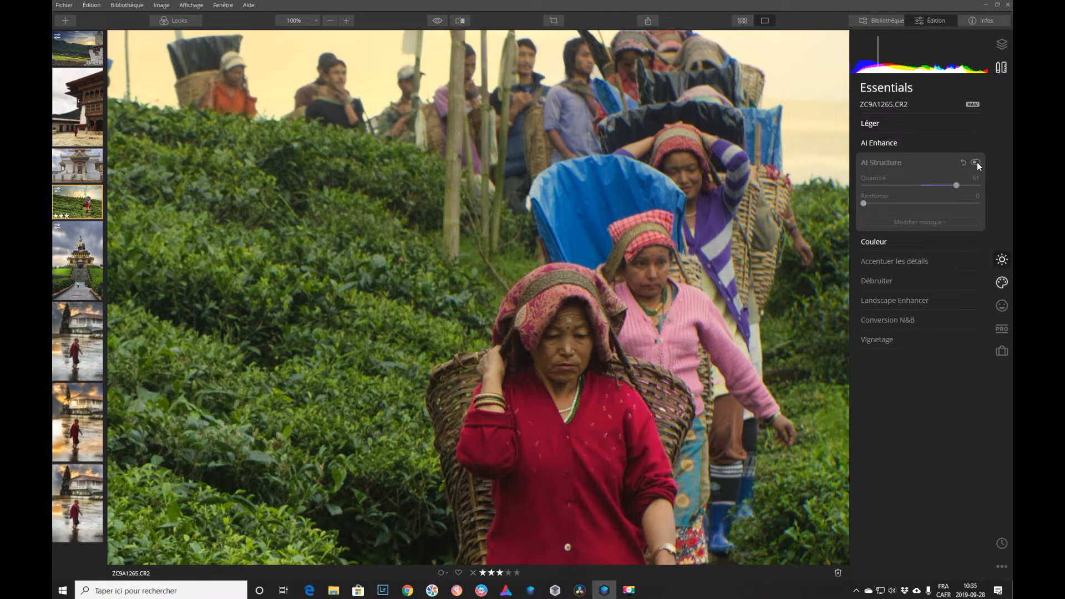
click(976, 163)
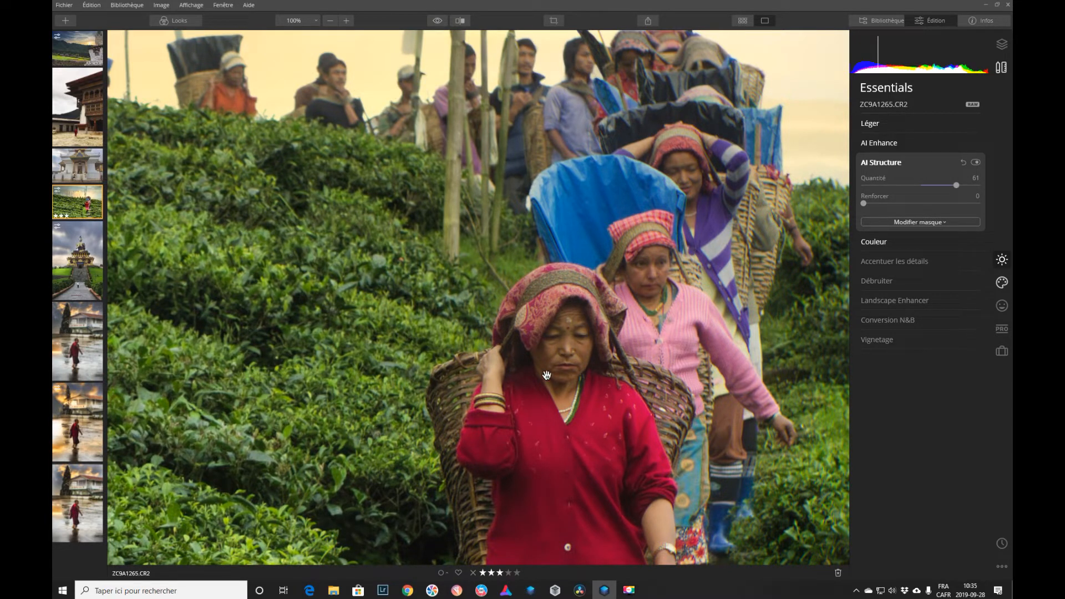
click(975, 162)
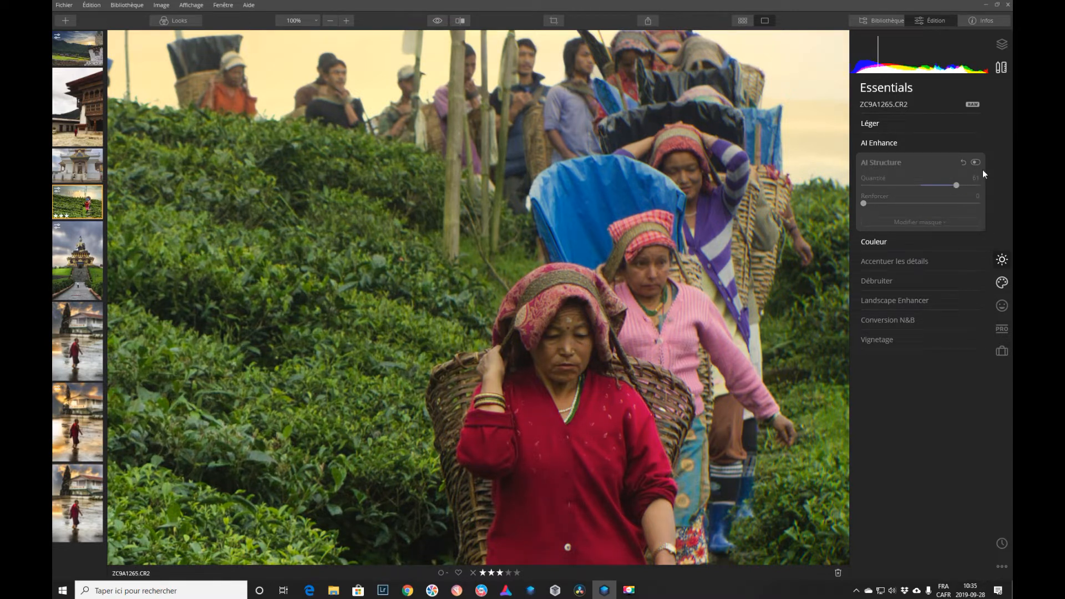
click(978, 161)
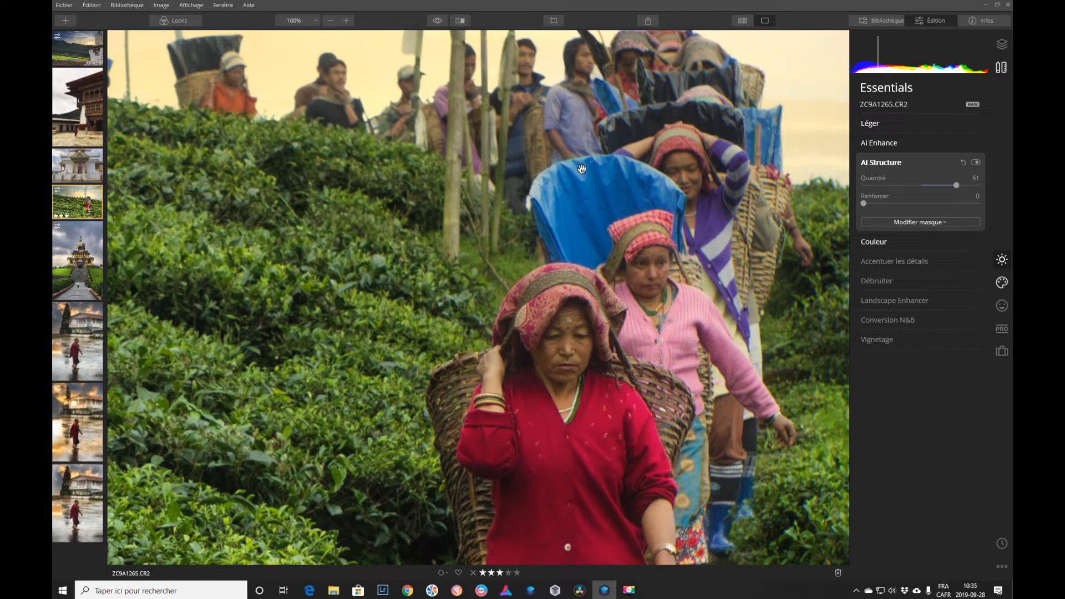
View the whole tea-field photo at 25% zoom and compare it with and without AI Structure.
click(477, 188)
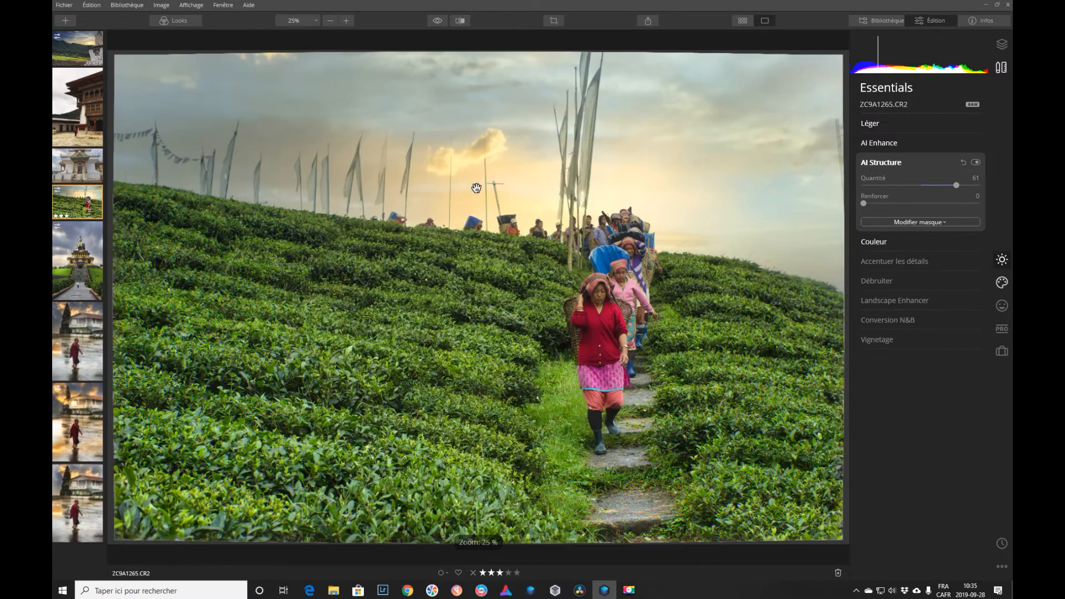
click(976, 163)
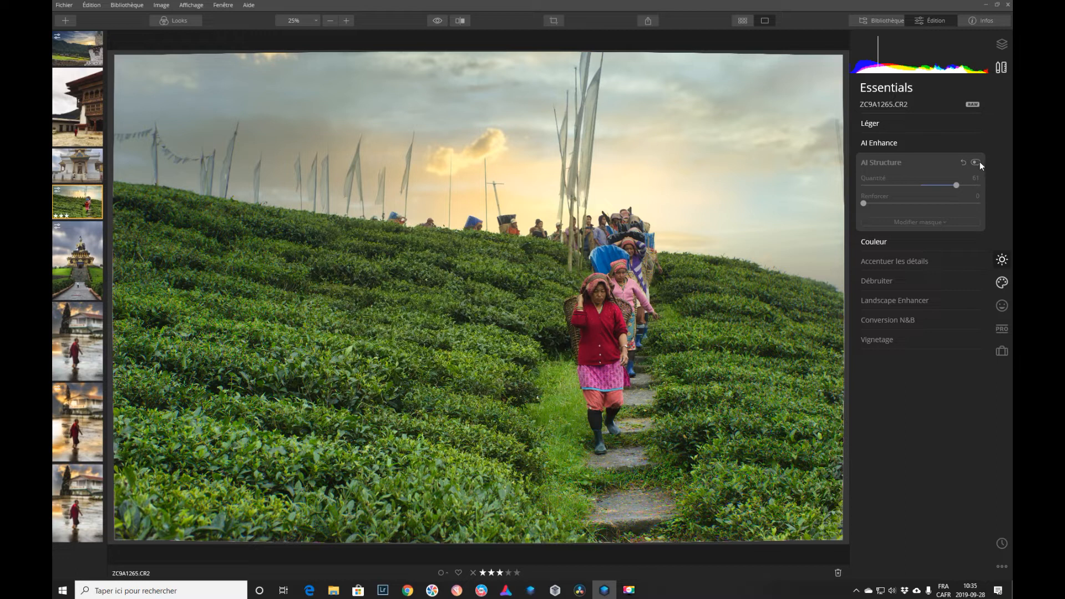
click(976, 162)
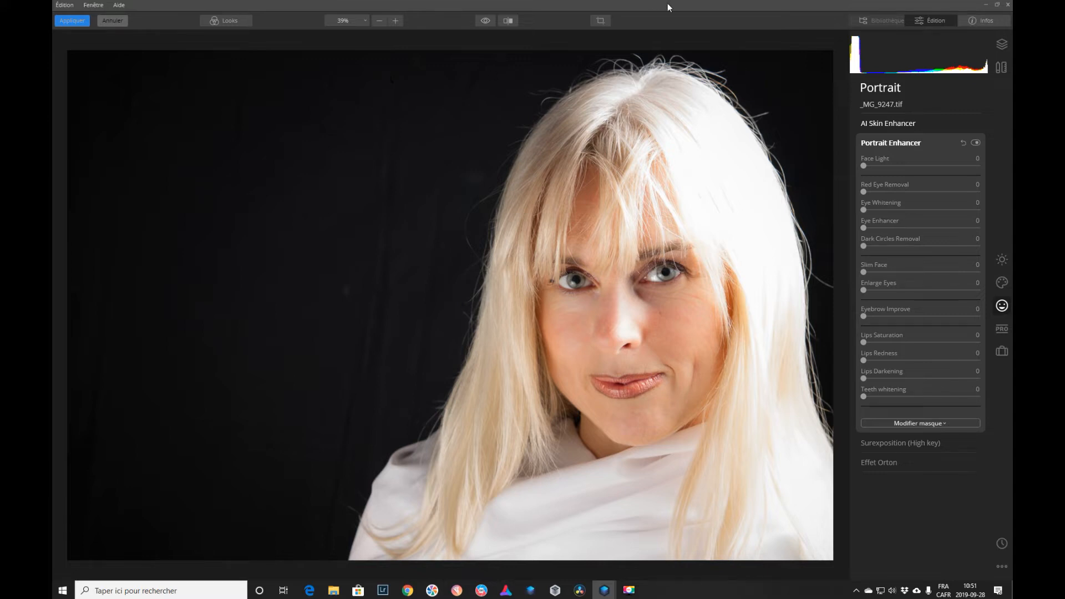
Raise the AI Skin Enhancer amount on the blonde woman's portrait to smooth the skin.
click(873, 123)
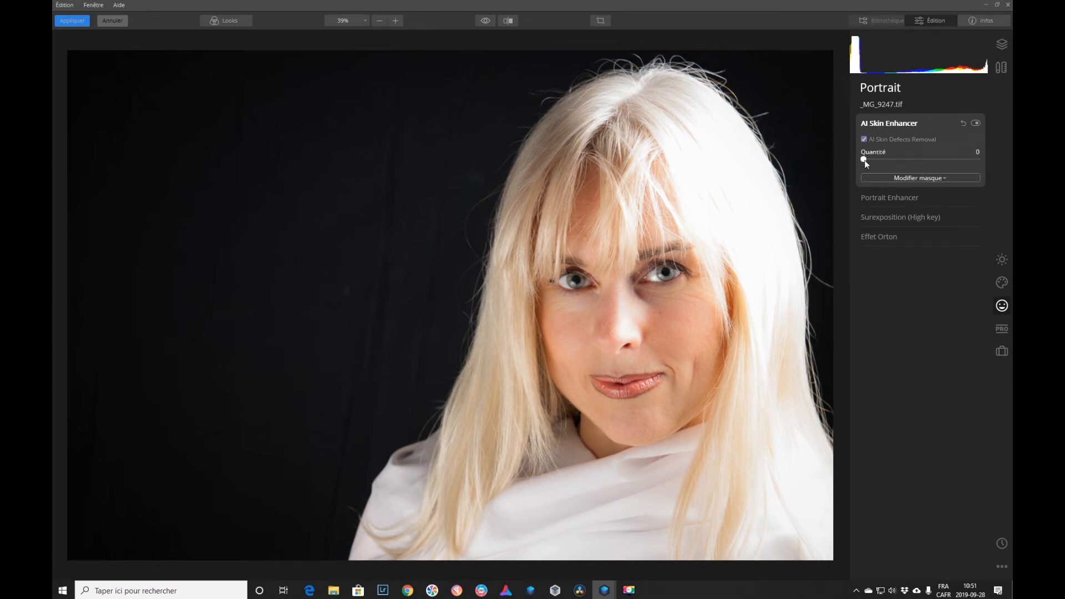
drag(882, 161, 912, 161)
In Portrait Enhancer, set Eye Whitening to 24, Eye Enhancer to 25 and Eyebrow Improve to 20.
click(927, 198)
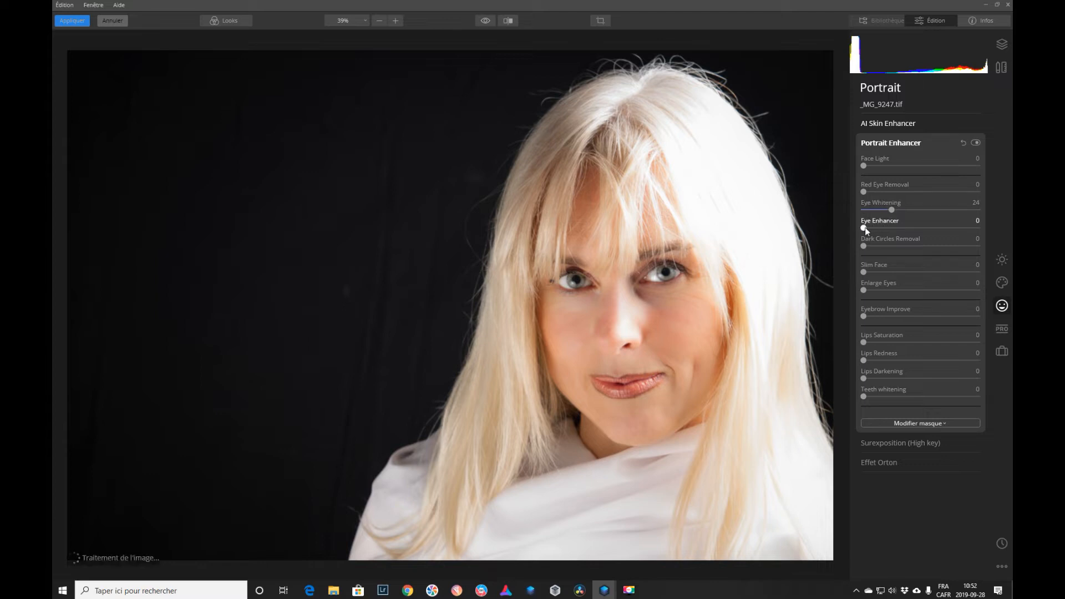
drag(876, 227, 892, 227)
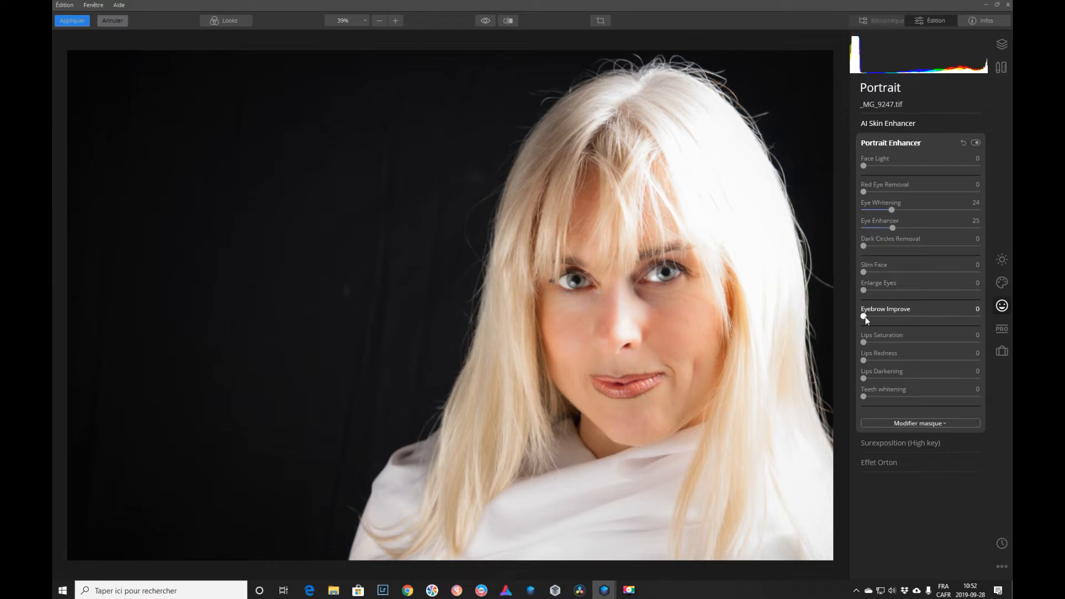
drag(864, 316, 878, 317)
Set the portrait's Lips Saturation to 25 and Lips Redness to about 16, and slightly raise Lips Darkening.
drag(866, 342, 891, 343)
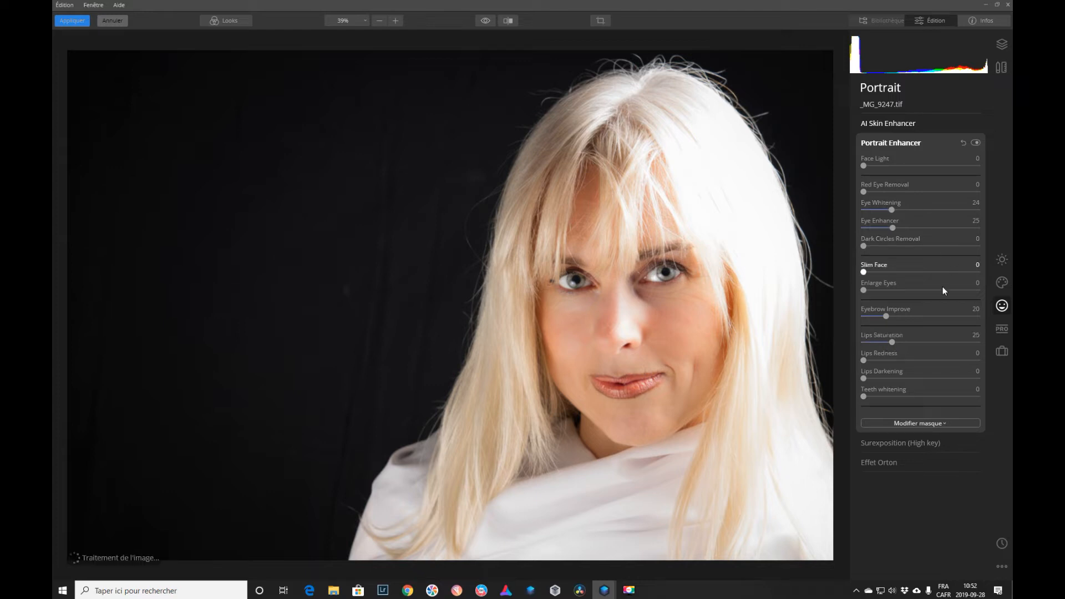
drag(876, 361, 880, 362)
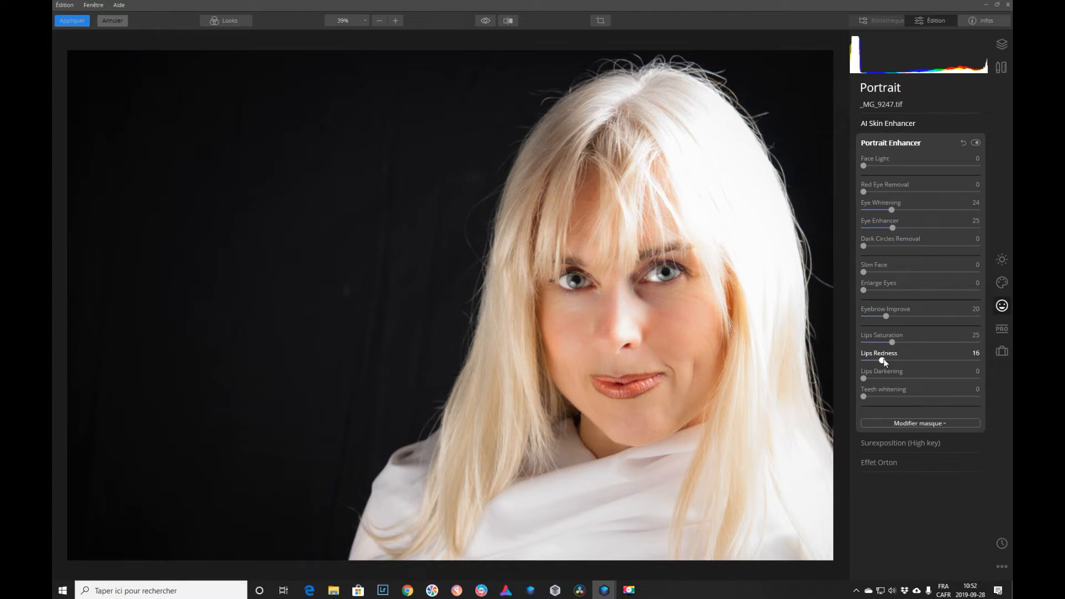
drag(886, 360, 876, 379)
Apply the Type 1 Orton effect (Effet Orton) with an amount of 30 and compare the portrait with its original.
click(934, 462)
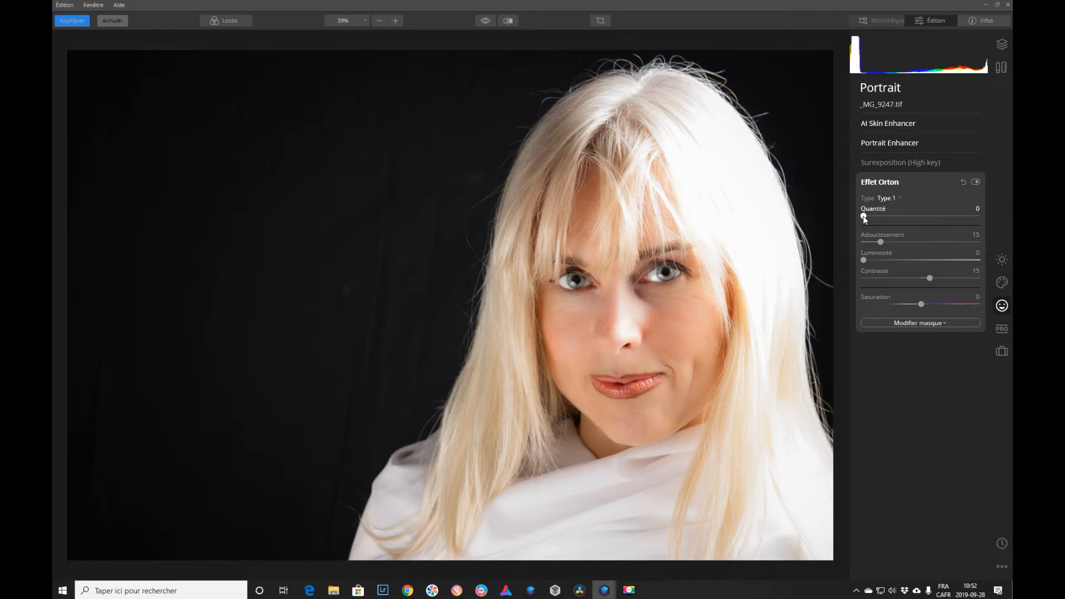
drag(864, 219, 898, 217)
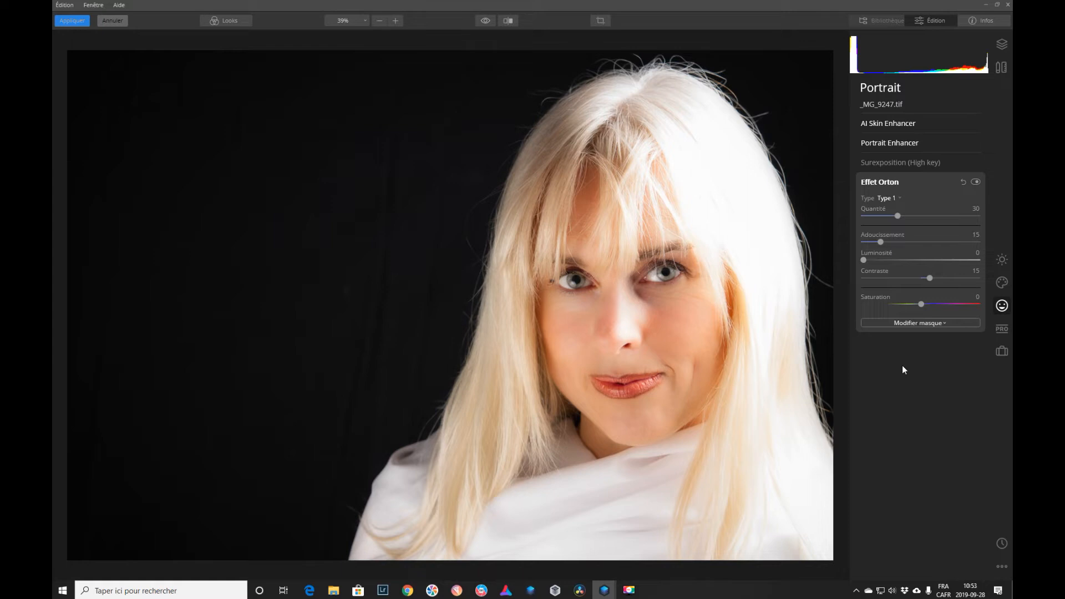
click(485, 21)
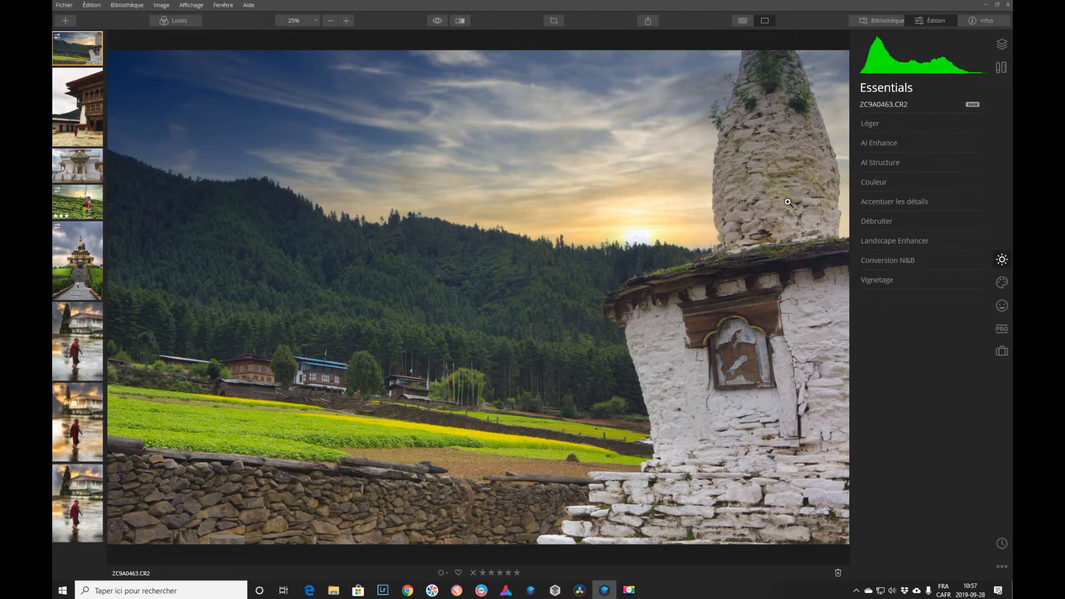
Compare the replaced sunset sky in ZC9A0463.CR2 with the original photo several times.
click(438, 21)
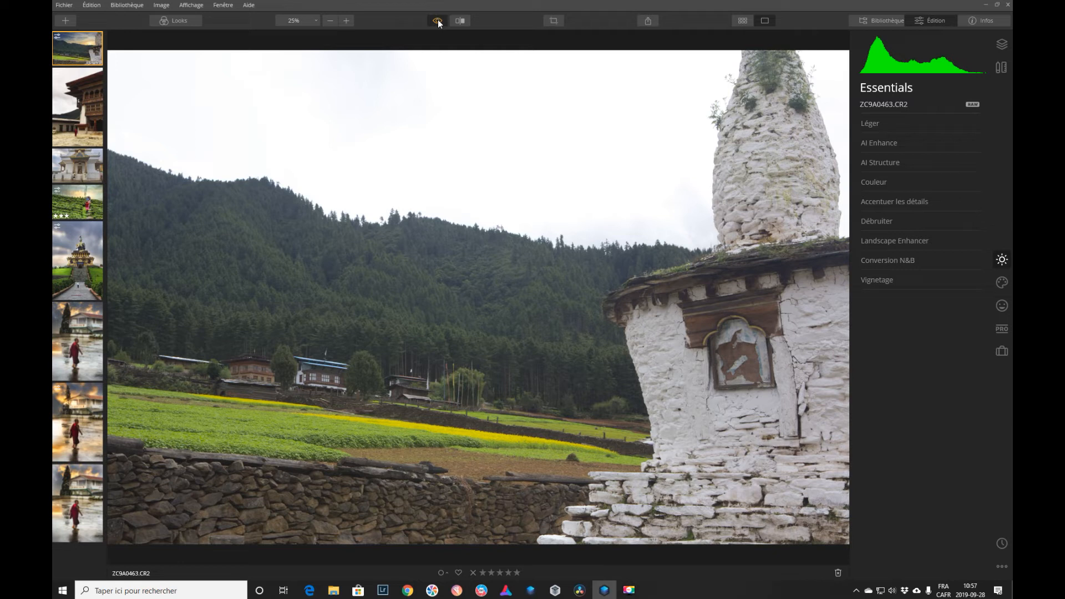
click(438, 21)
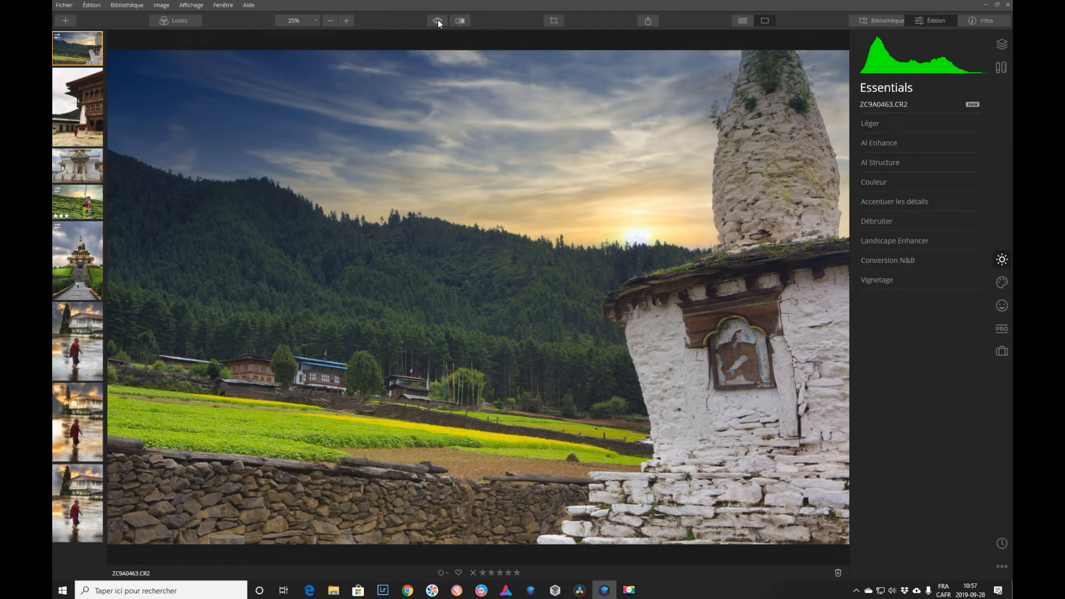
click(438, 20)
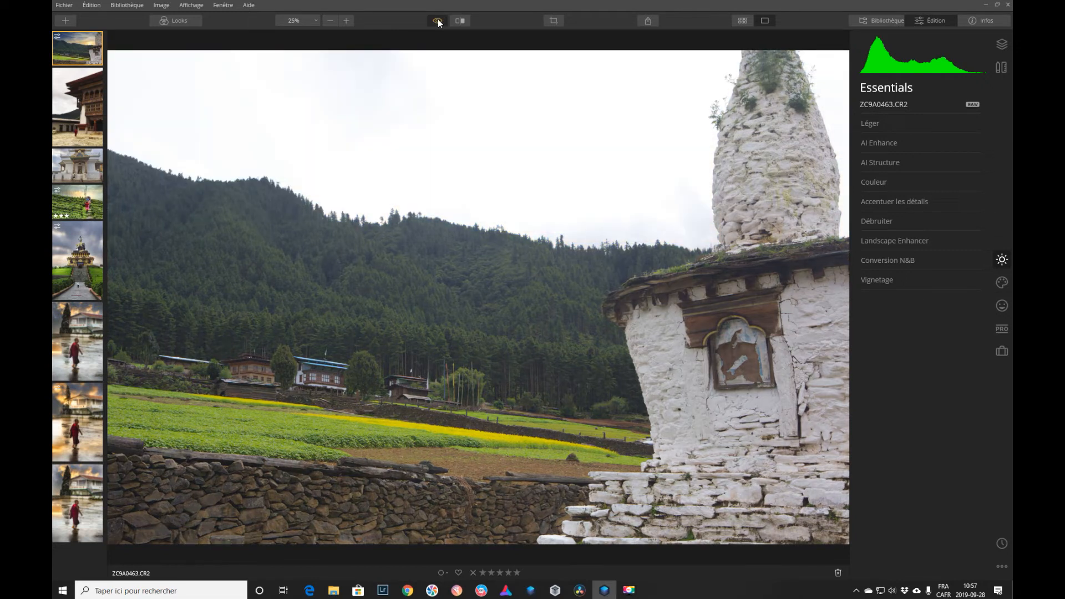
click(438, 20)
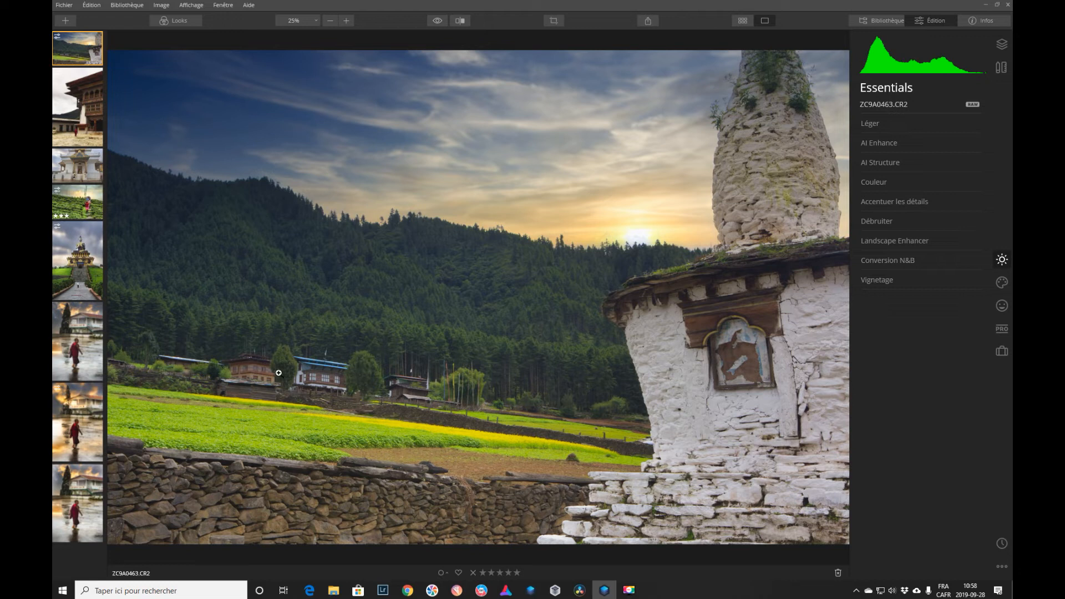
click(438, 21)
click(439, 21)
Examine the blending between the tree line and the new sky at 100% zoom, across to the sun, and return to the full view.
click(437, 223)
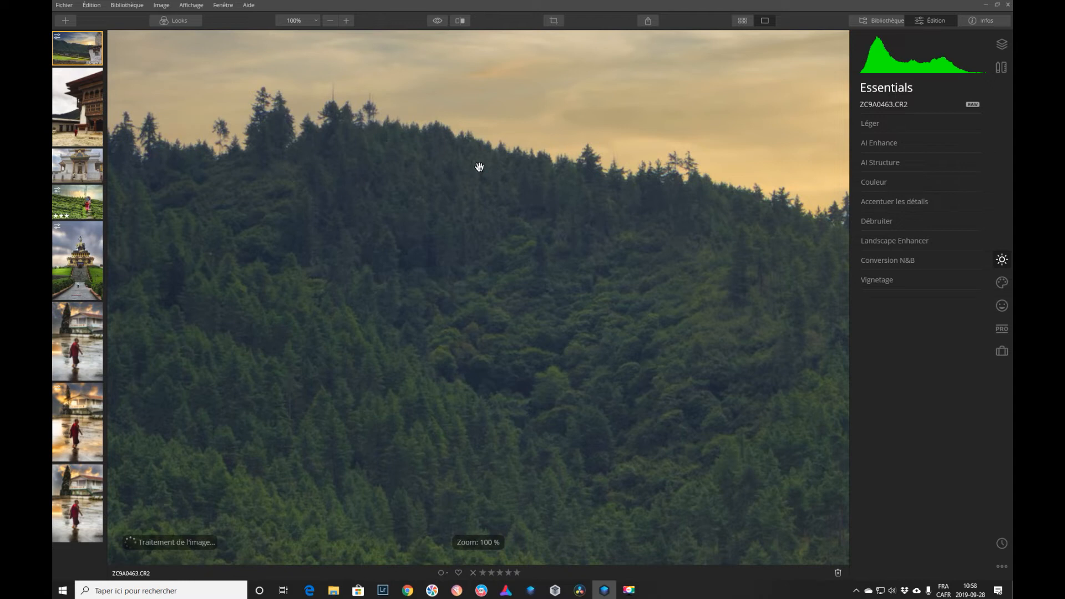
drag(478, 168, 422, 257)
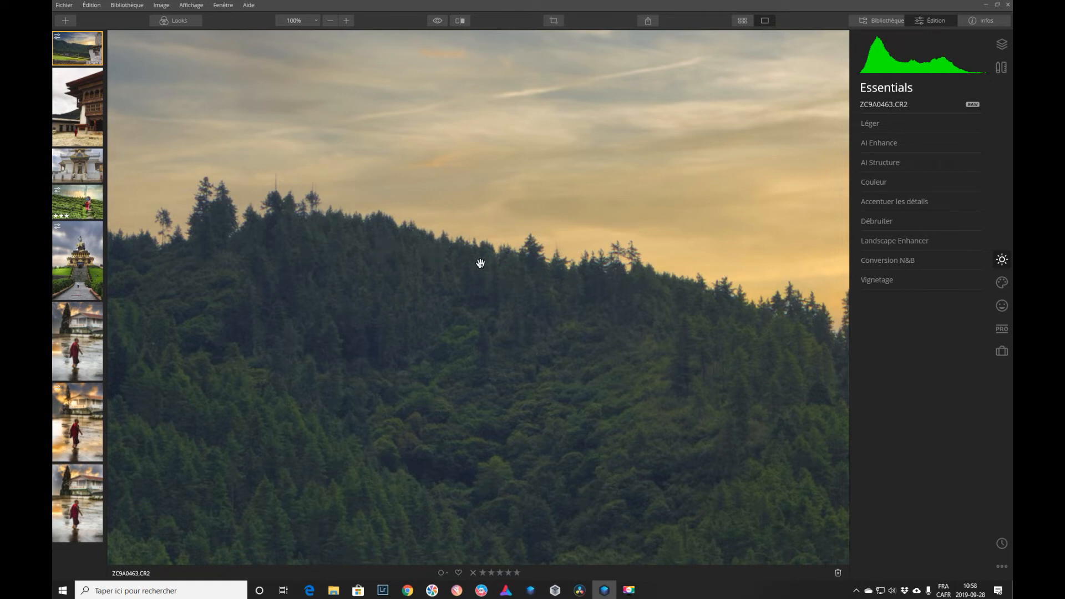
drag(601, 297, 321, 264)
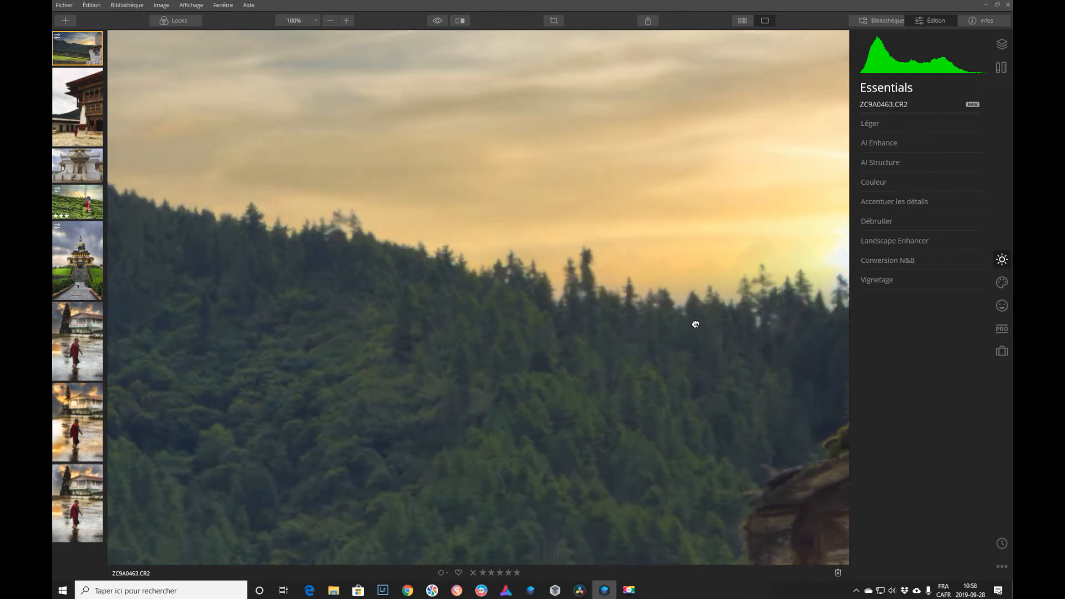
drag(704, 326, 537, 326)
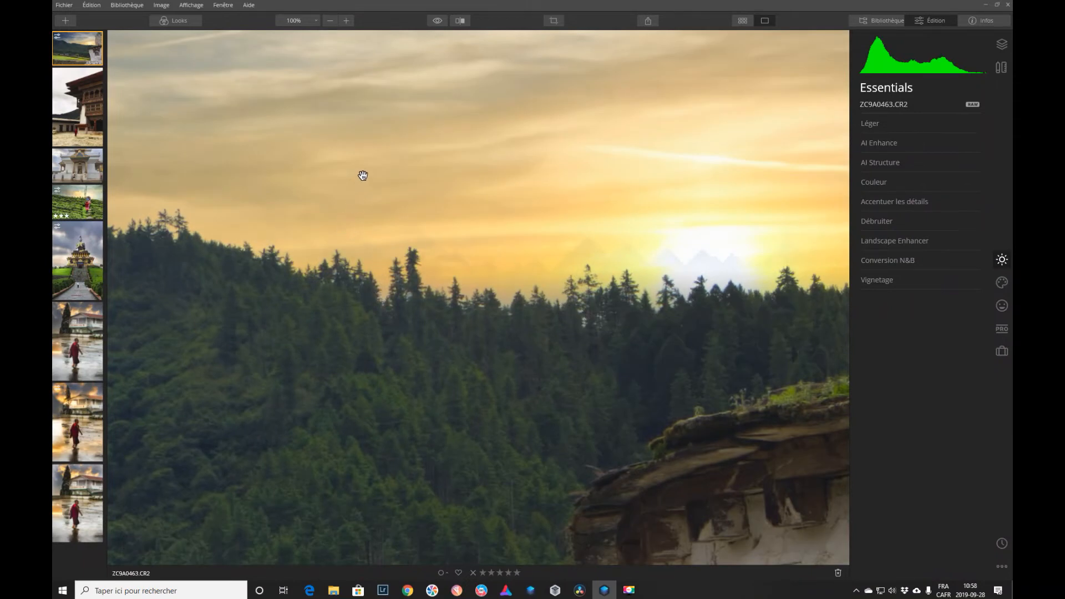
click(444, 334)
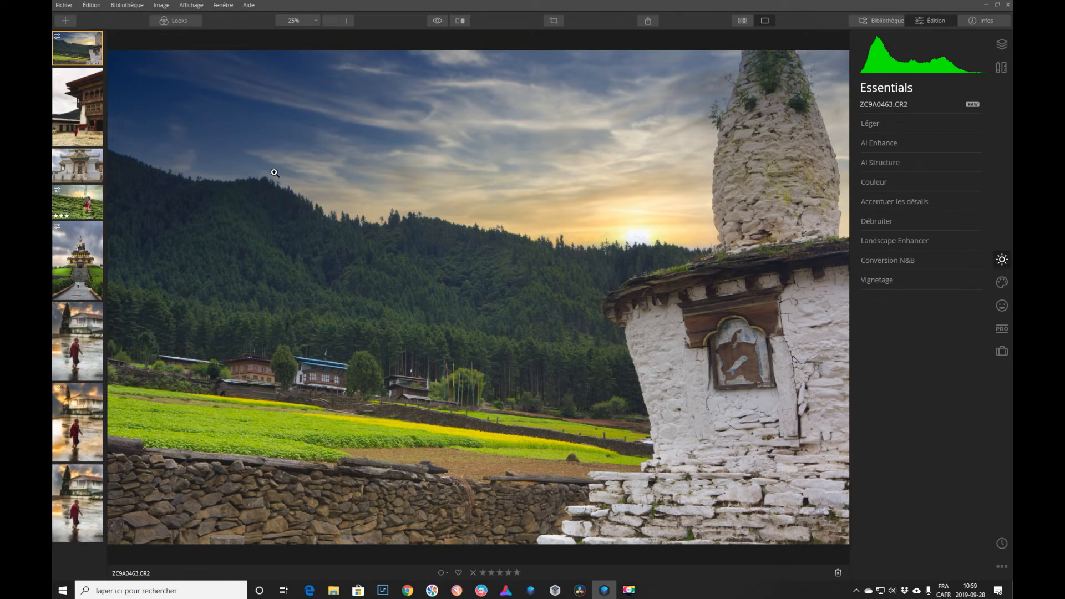
Open the tea-field photo ZC9A1265.CR2, compare it with its original, and examine the sky around the flags and pickers at 100%.
click(78, 201)
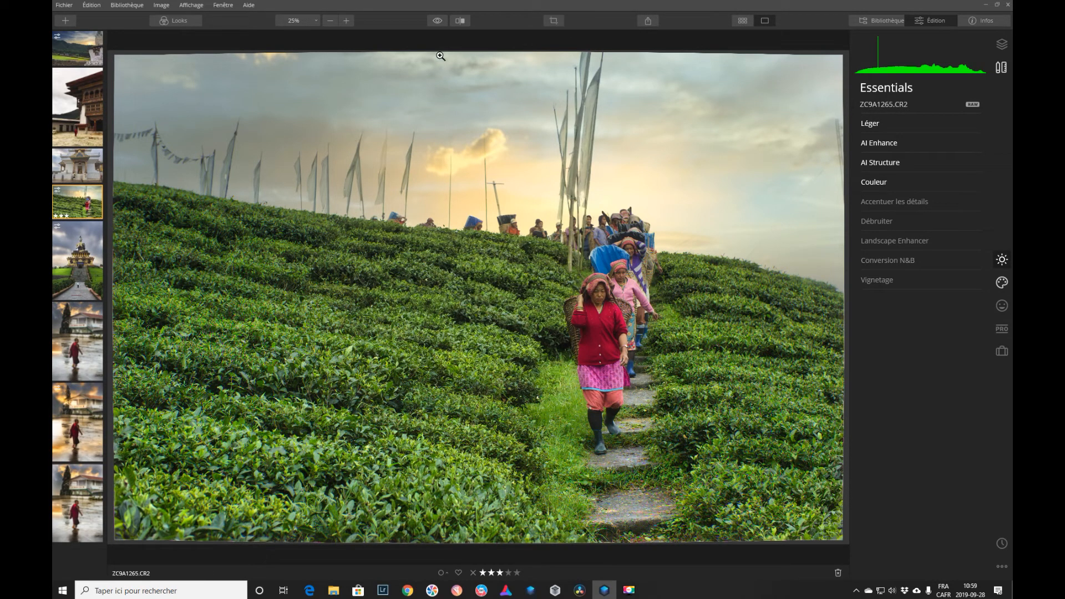
click(438, 22)
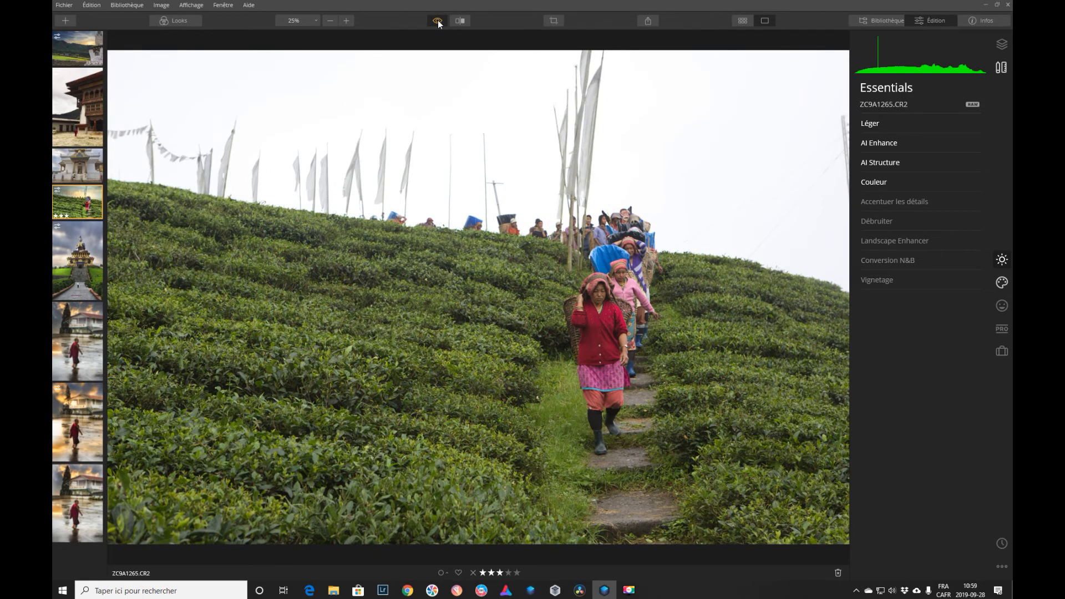
click(438, 24)
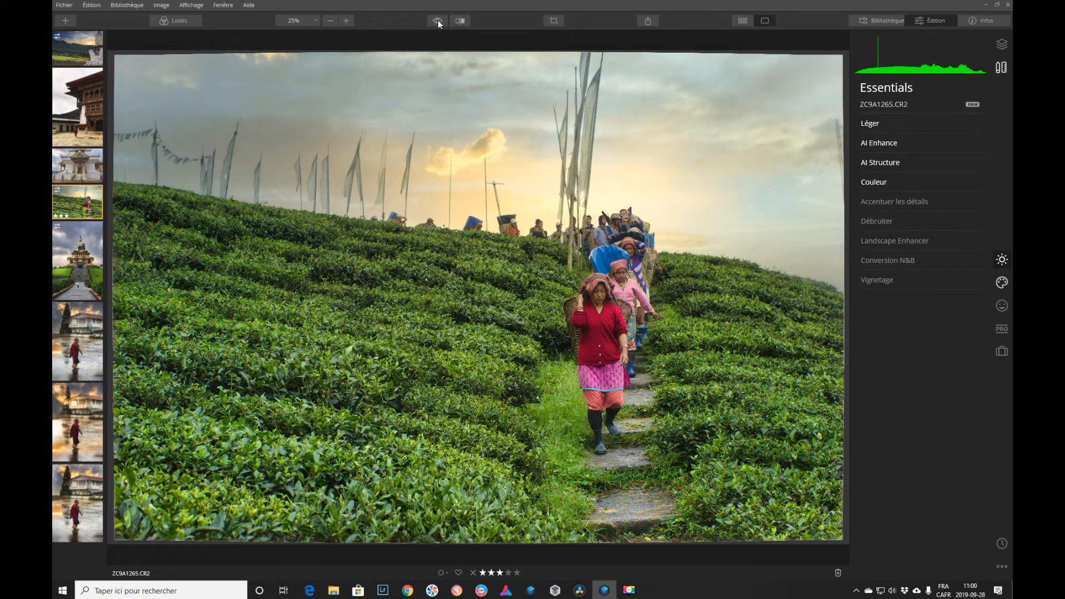
click(437, 22)
click(437, 22)
click(584, 195)
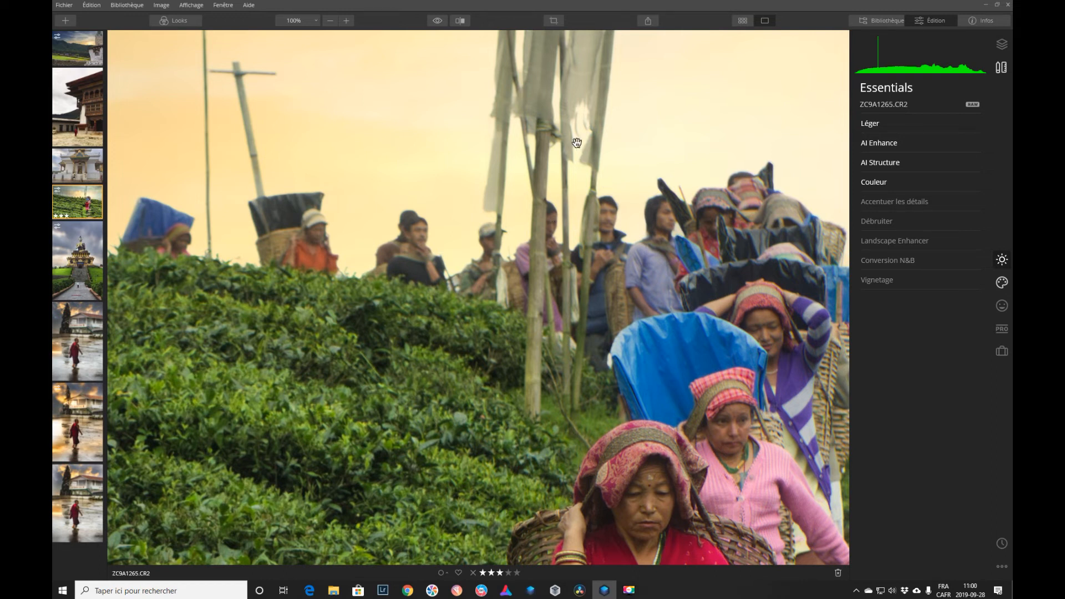
click(371, 156)
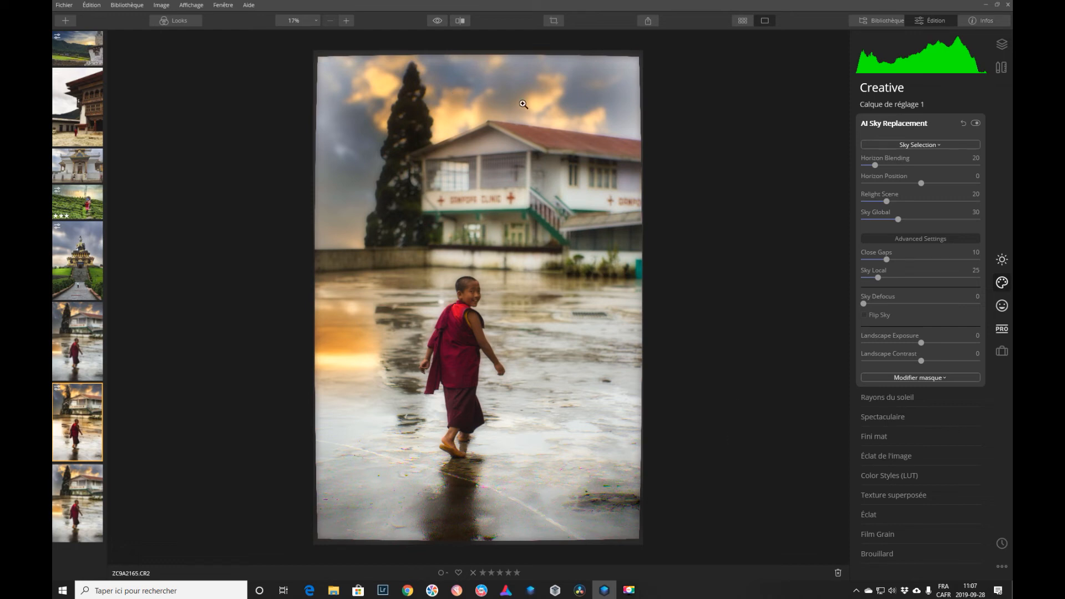
Compare the edited monk photo ZC9A2165.CR2, with its AI Sky Replacement, against the original twice.
click(438, 22)
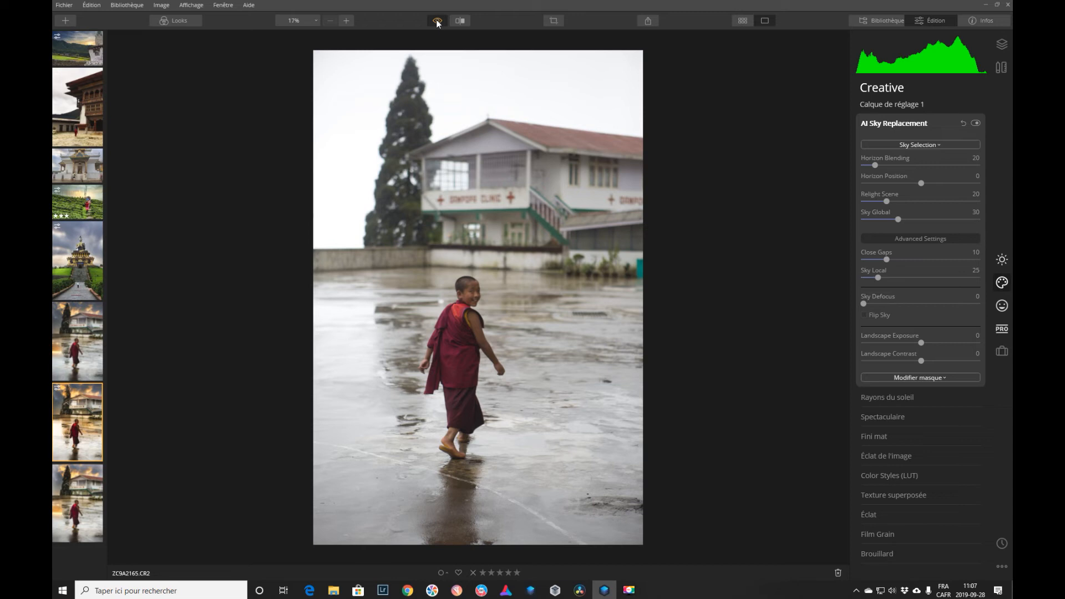
click(438, 21)
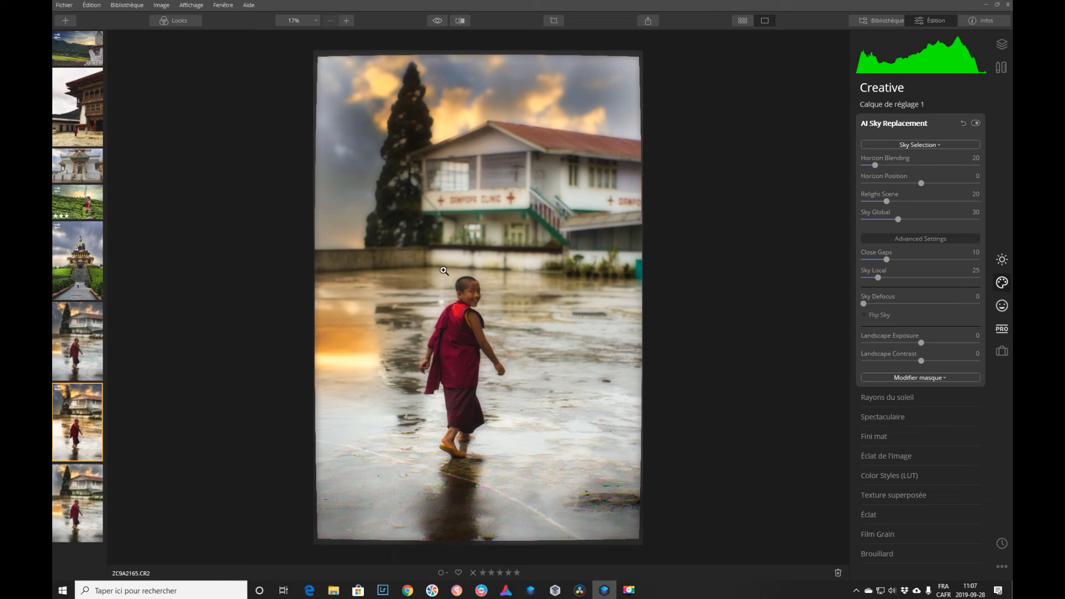
click(441, 21)
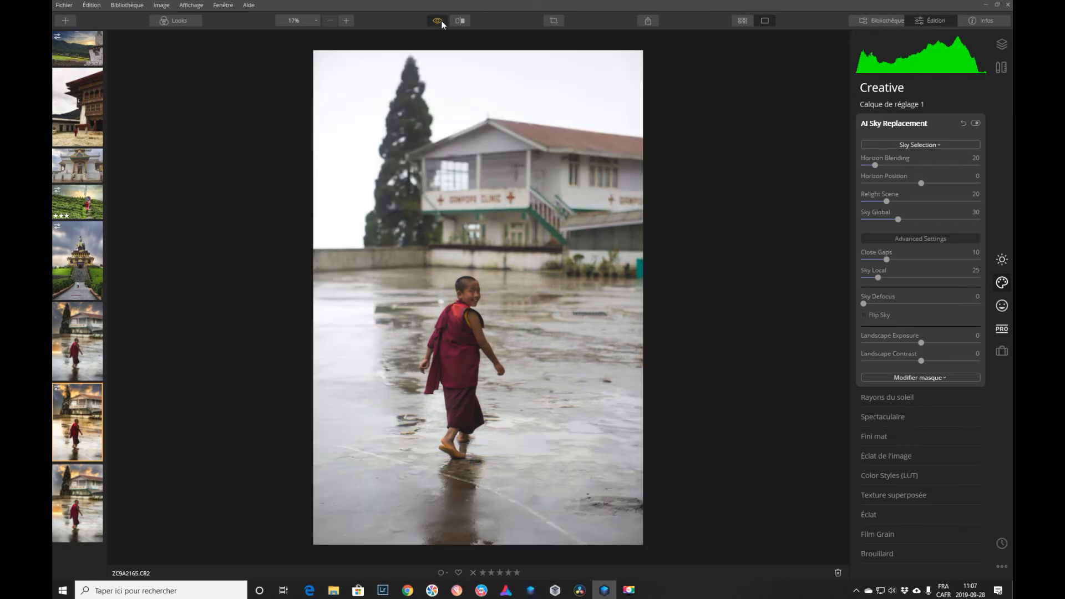
click(441, 21)
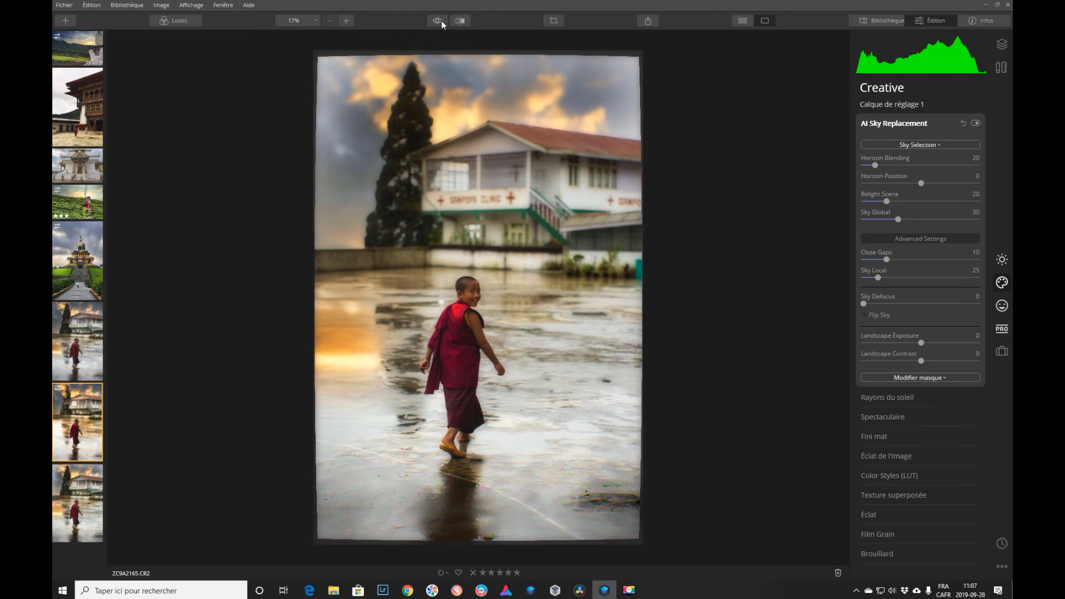
Compare the monk photo with its original again, examine the sky around the tree and clinic roof at 100%, and return to full view.
click(441, 21)
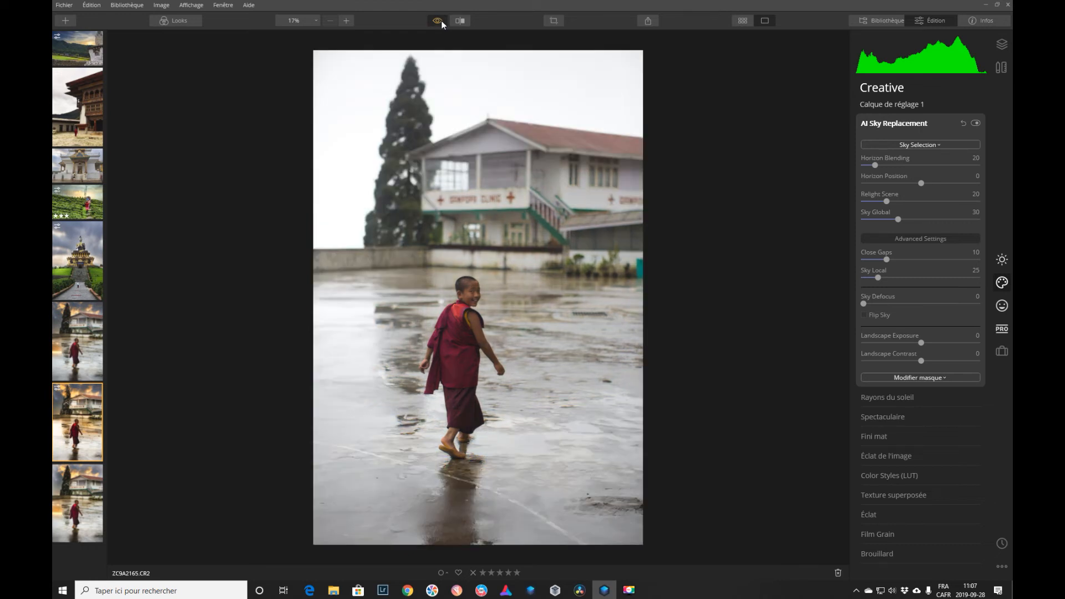
click(438, 21)
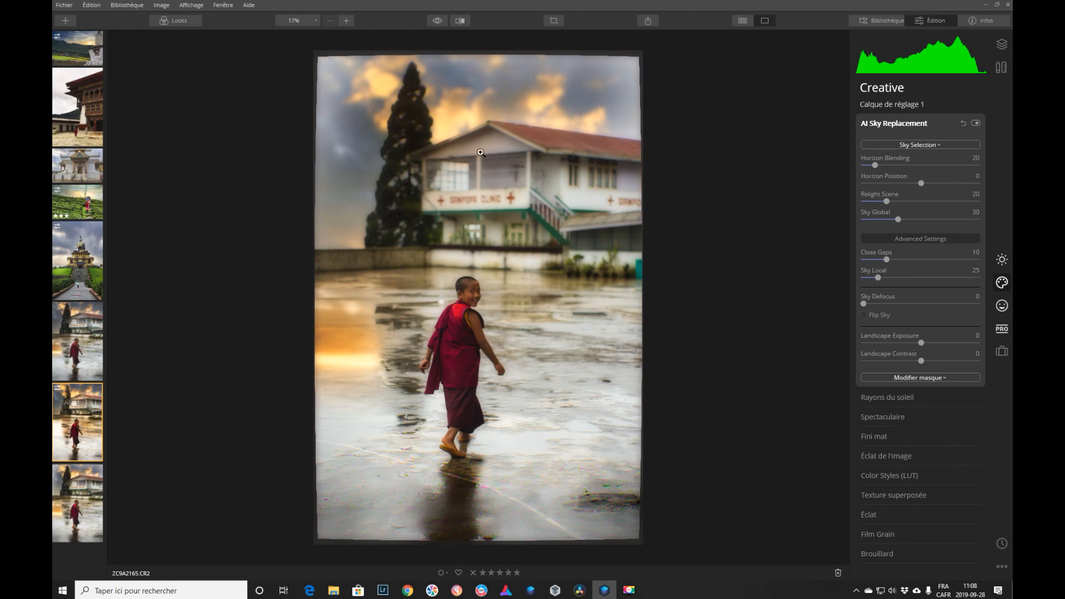
click(397, 149)
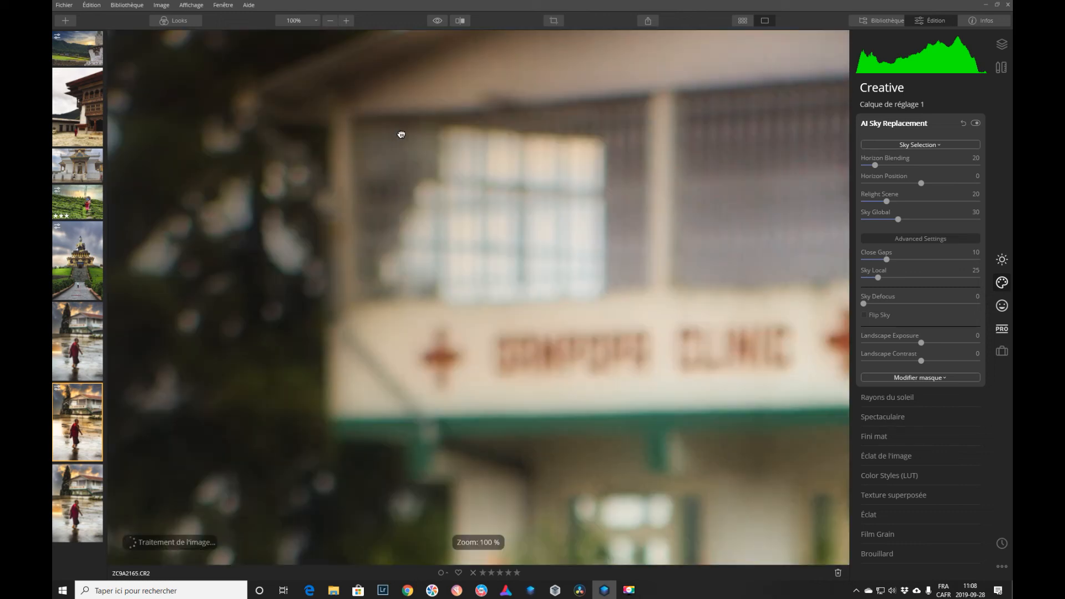
drag(397, 143, 587, 312)
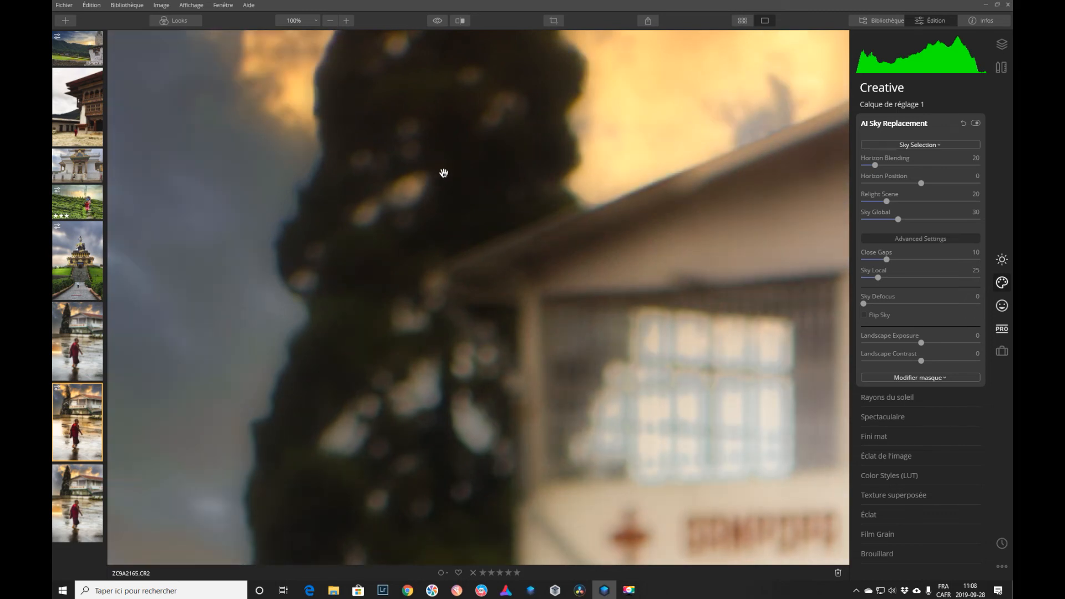
click(444, 173)
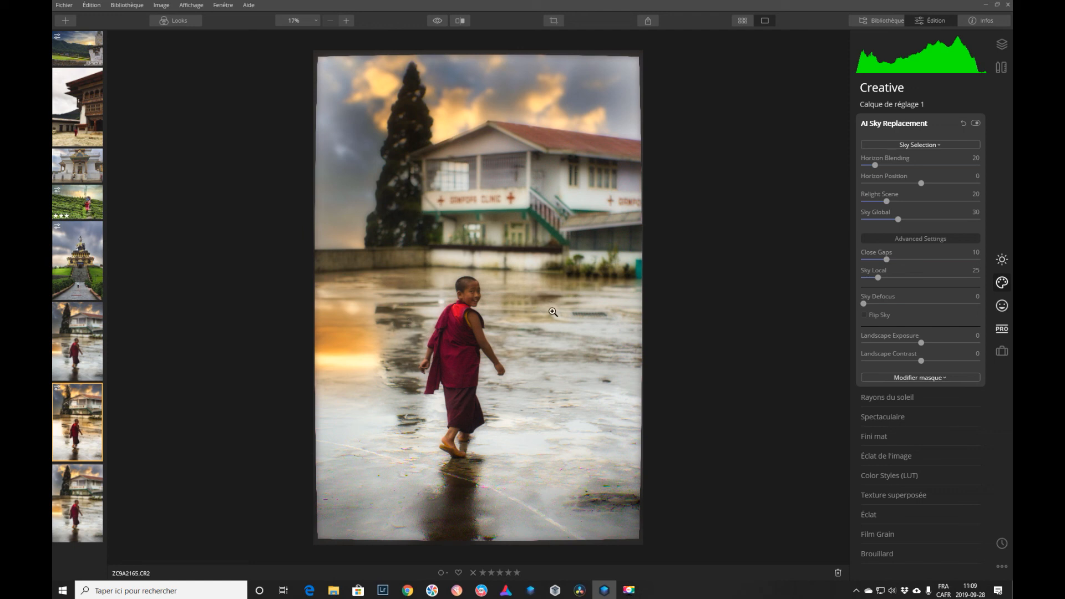
Review the available AI Sky Replacement skies, including the custom sky option, and close the list without choosing one.
click(937, 144)
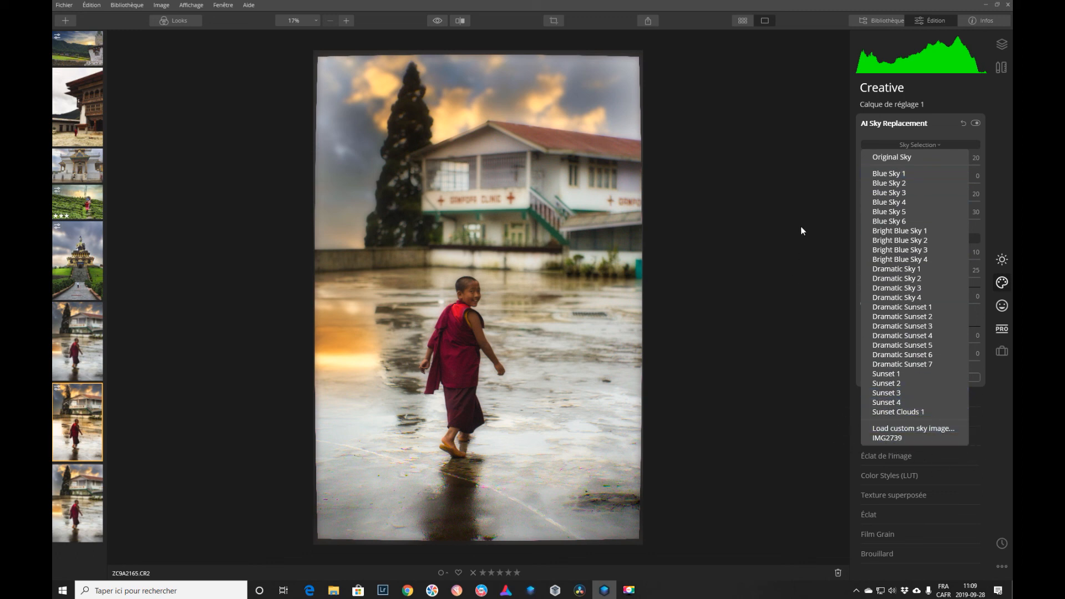
click(816, 112)
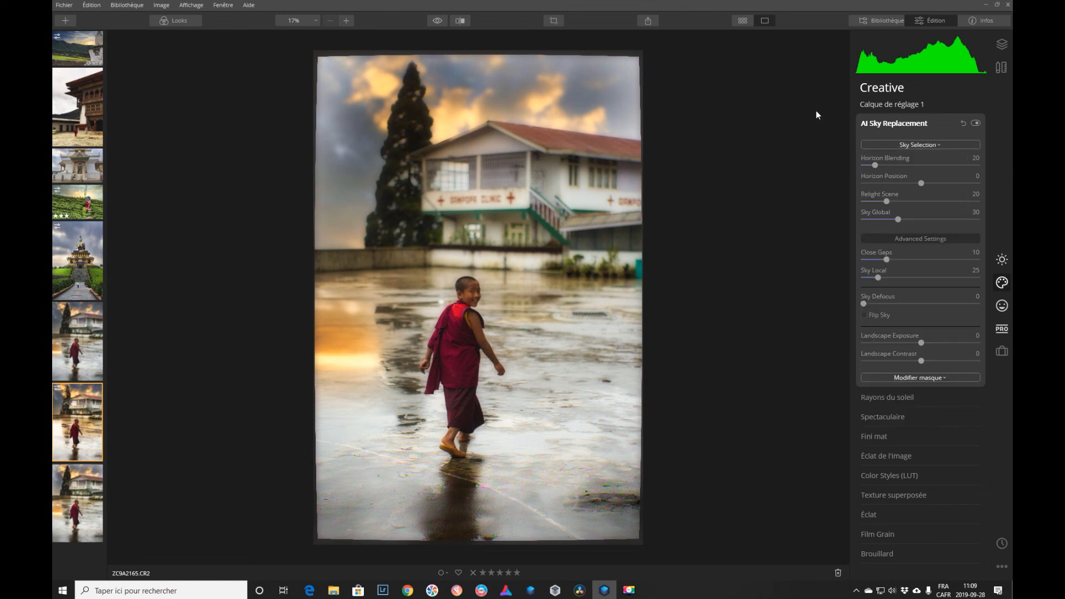